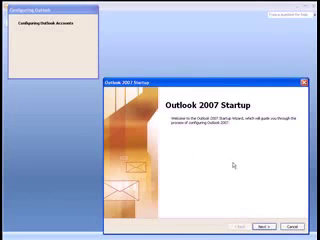
click(265, 227)
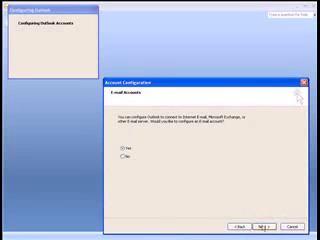
click(263, 227)
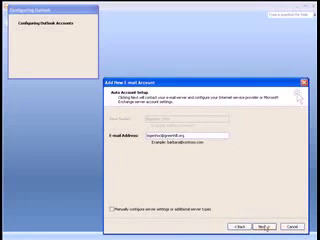
click(263, 227)
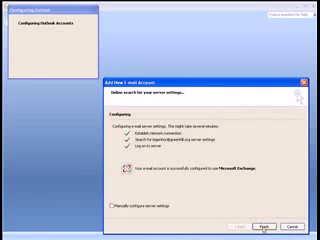
Finish the wizard once the account is configured for Microsoft Exchange
click(263, 227)
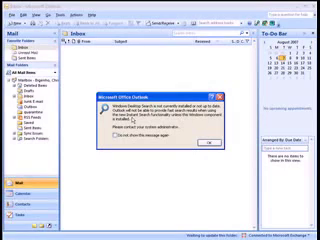
Dismiss the Windows Desktop Search not-installed warning with OK
click(220, 98)
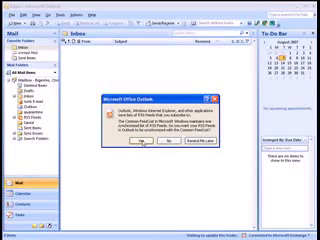
Answer Yes to synchronizing RSS feeds with the Common Feed List
click(143, 142)
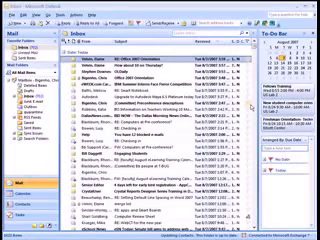